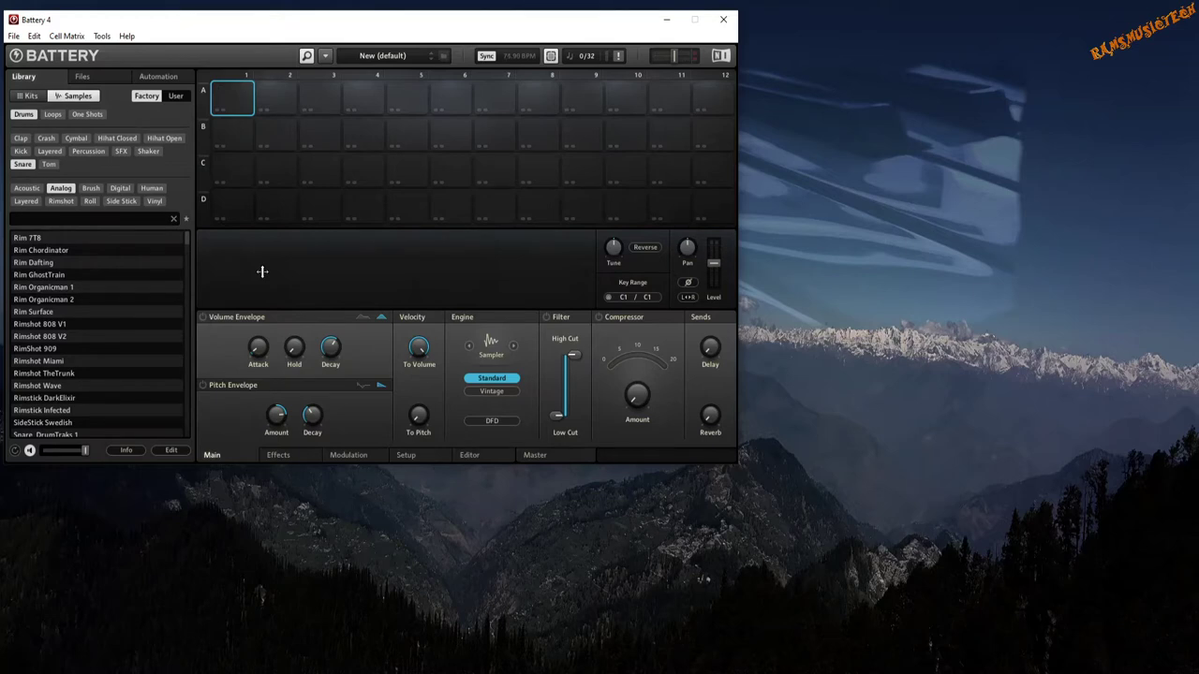
Step: Check the routing and MIDI input device list in the Audio and MIDI settings
click(34, 35)
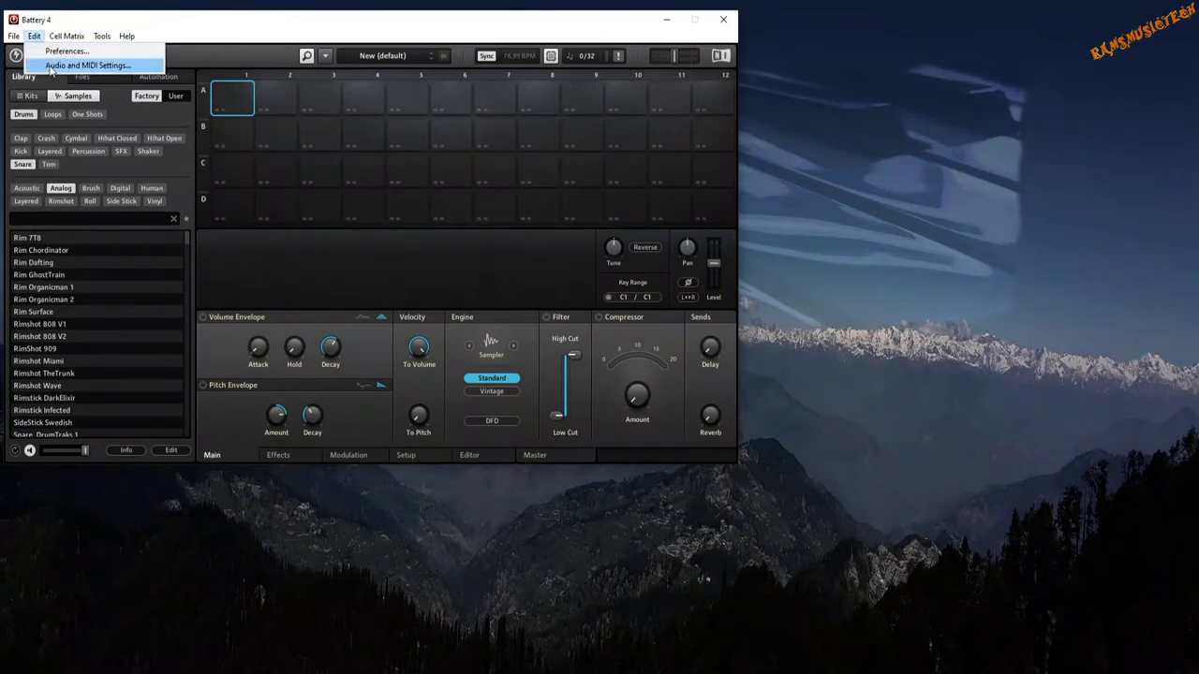
click(52, 68)
drag(568, 223, 367, 154)
click(335, 176)
click(397, 177)
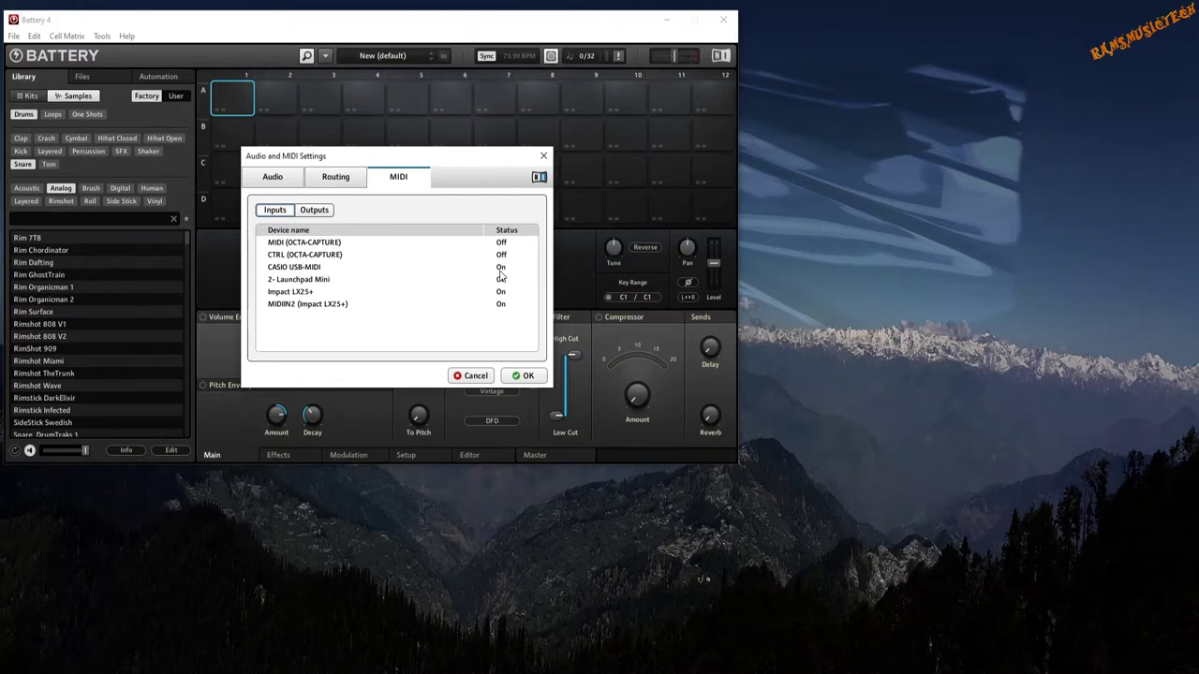
click(544, 157)
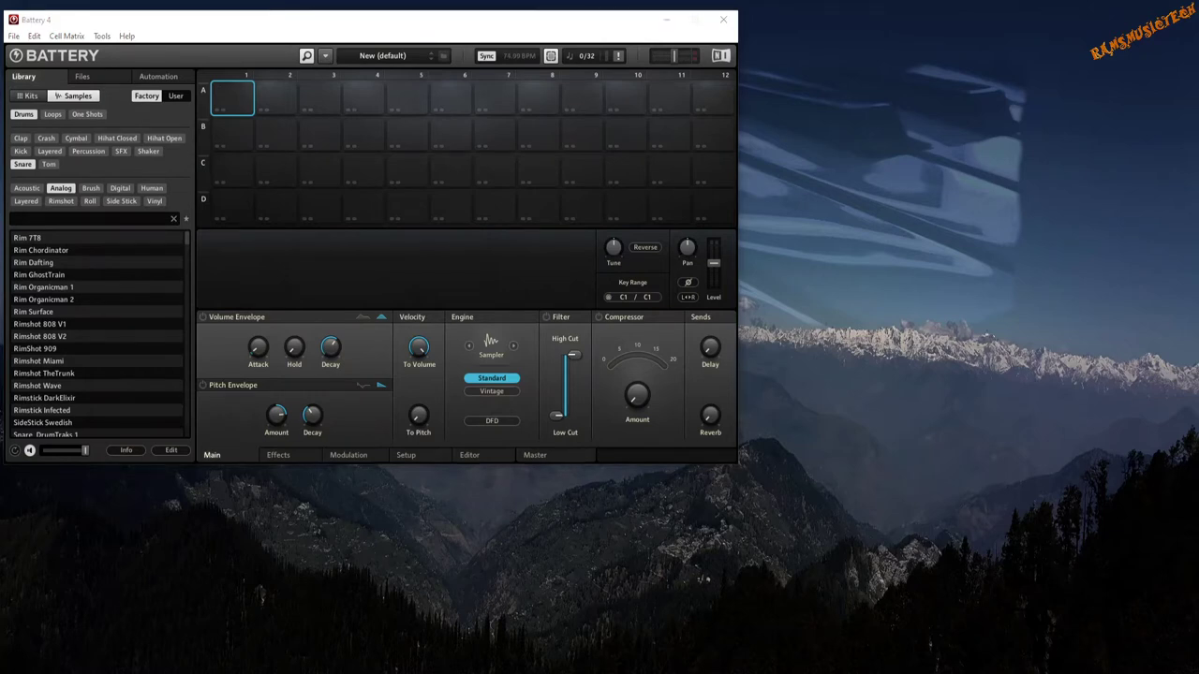
Step: Set the cell matrix size to 4x4, confirming deletion of the last 8 columns
click(324, 56)
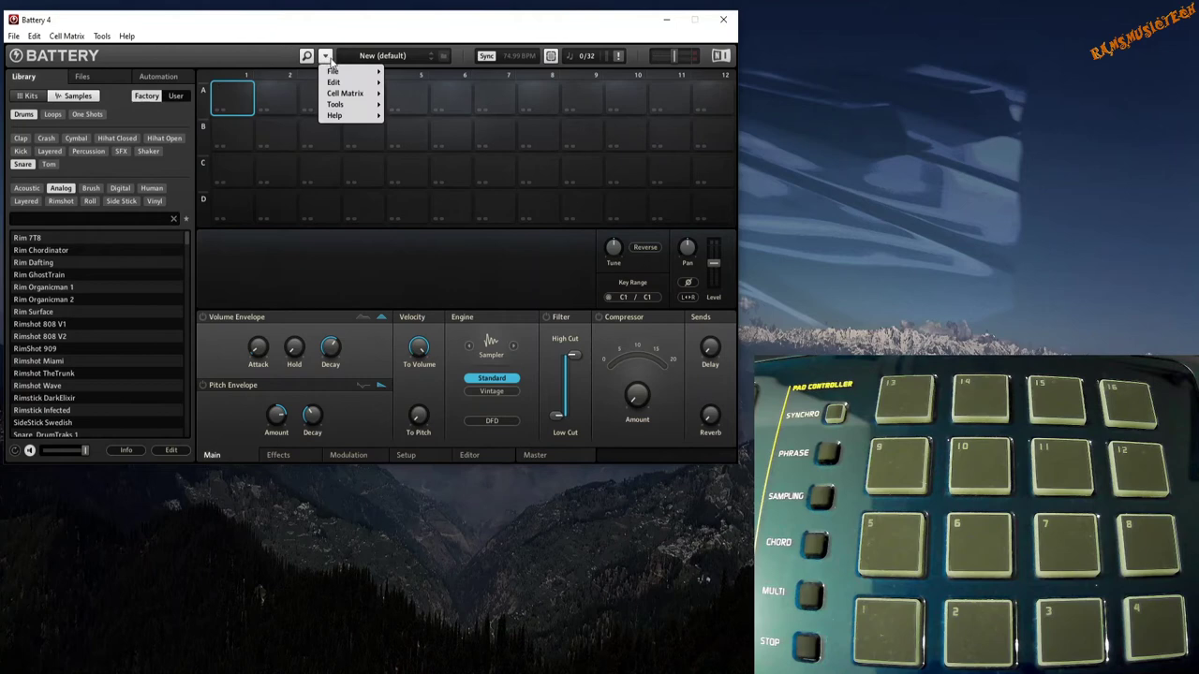
mouse_move(350, 74)
mouse_move(431, 94)
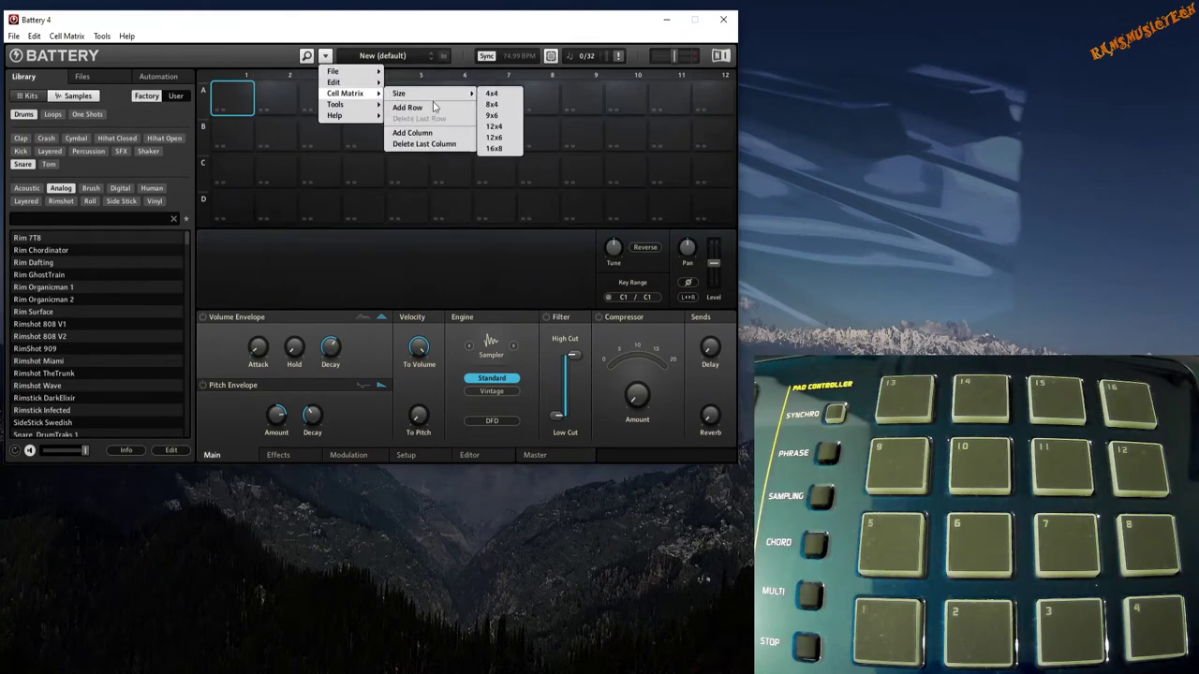
click(495, 93)
click(632, 389)
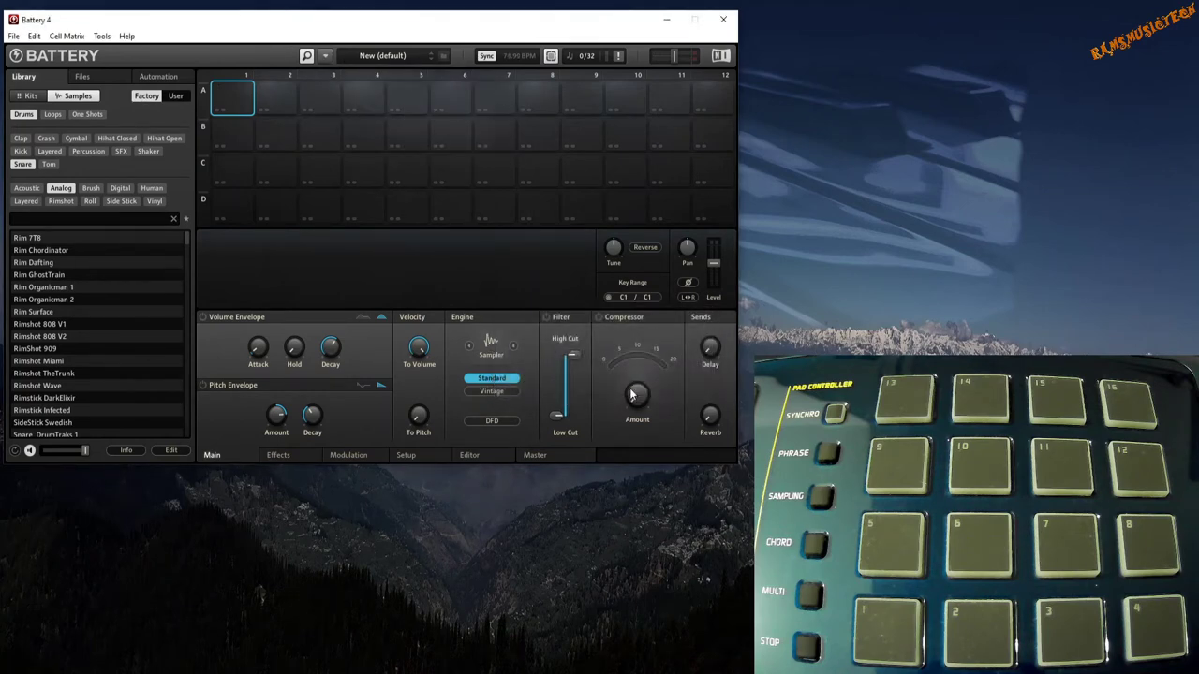
Step: Select cells D1–D4 and C1 in turn to check their key ranges
click(290, 207)
click(412, 207)
click(572, 210)
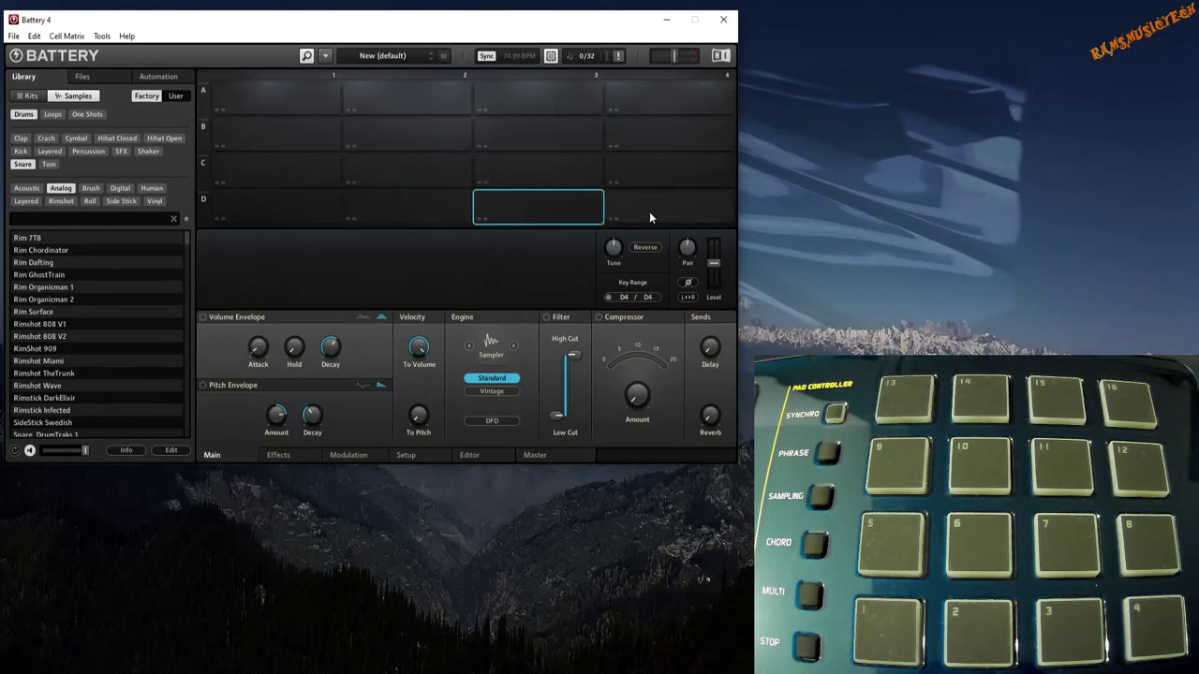
click(656, 214)
click(277, 208)
click(269, 166)
click(291, 215)
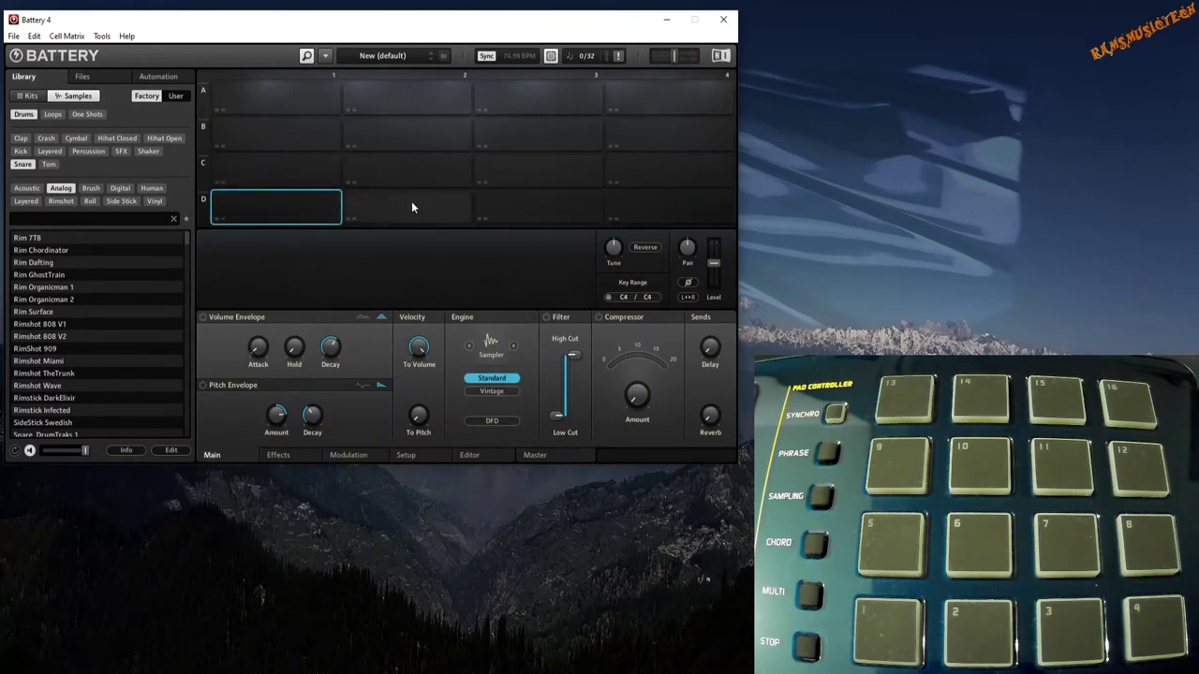
click(411, 205)
click(573, 213)
click(656, 214)
Step: Map cell D1 to C-2 from pad 1, then move on to cell D2
click(255, 211)
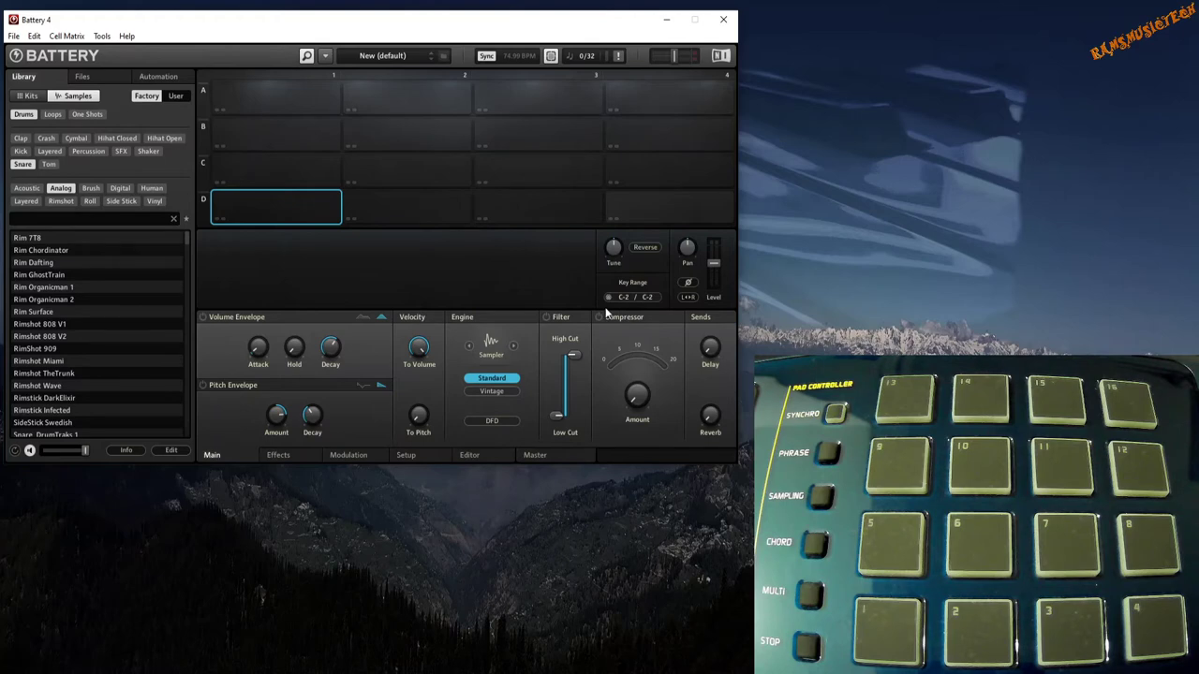
click(400, 207)
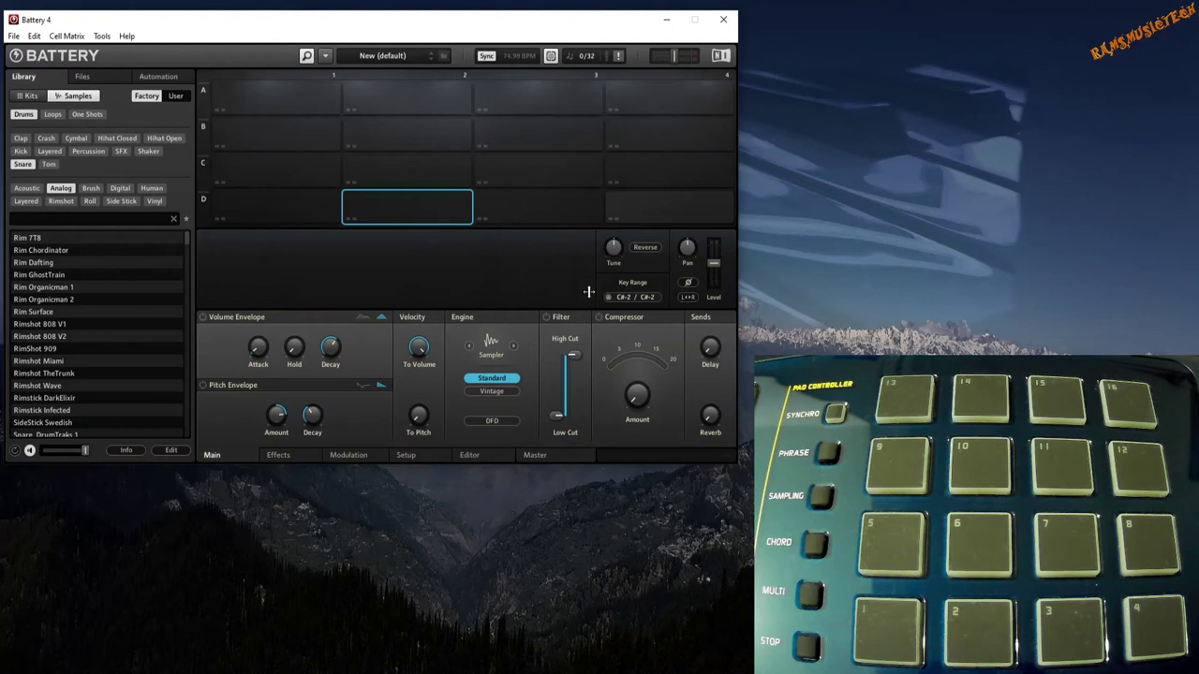
Step: Learn key ranges D-2 and D#-2 for cells D3 and D4, then recheck D1's C-2
click(555, 222)
click(609, 297)
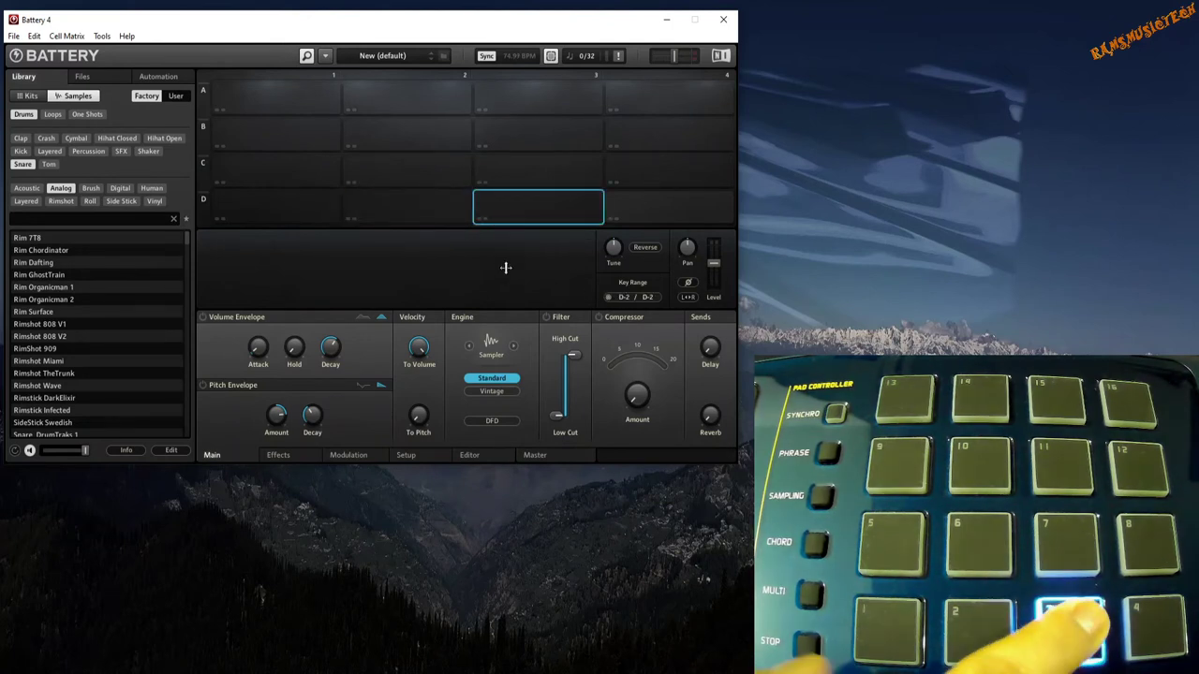
click(648, 205)
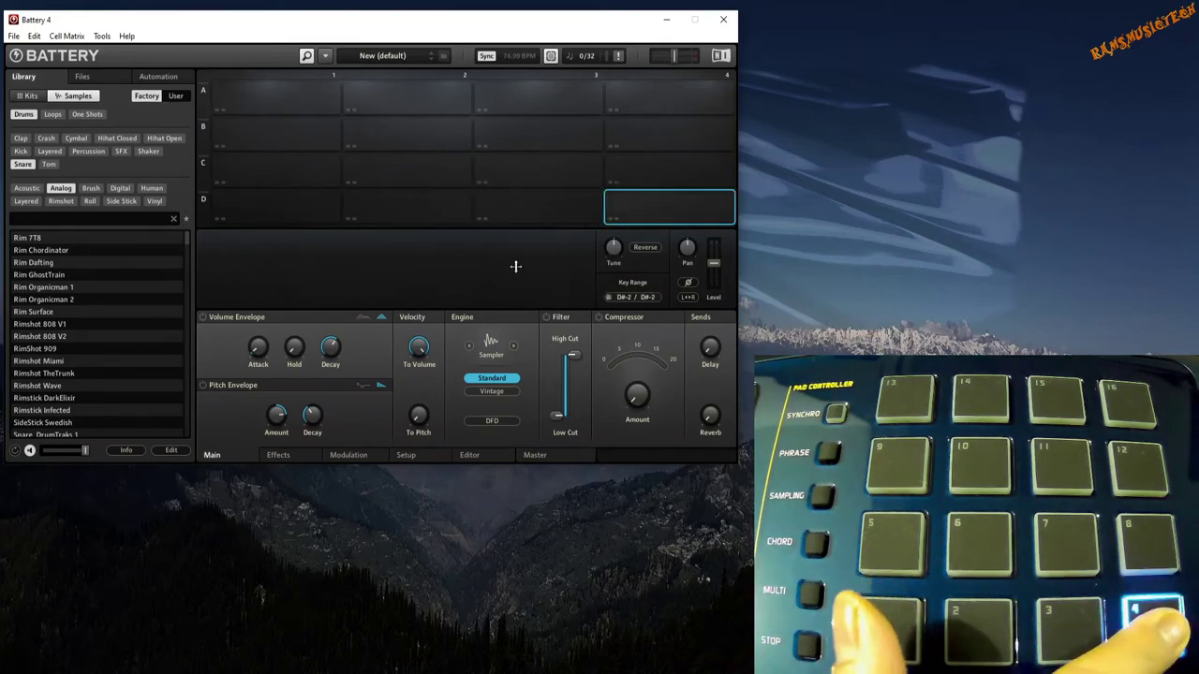
click(281, 211)
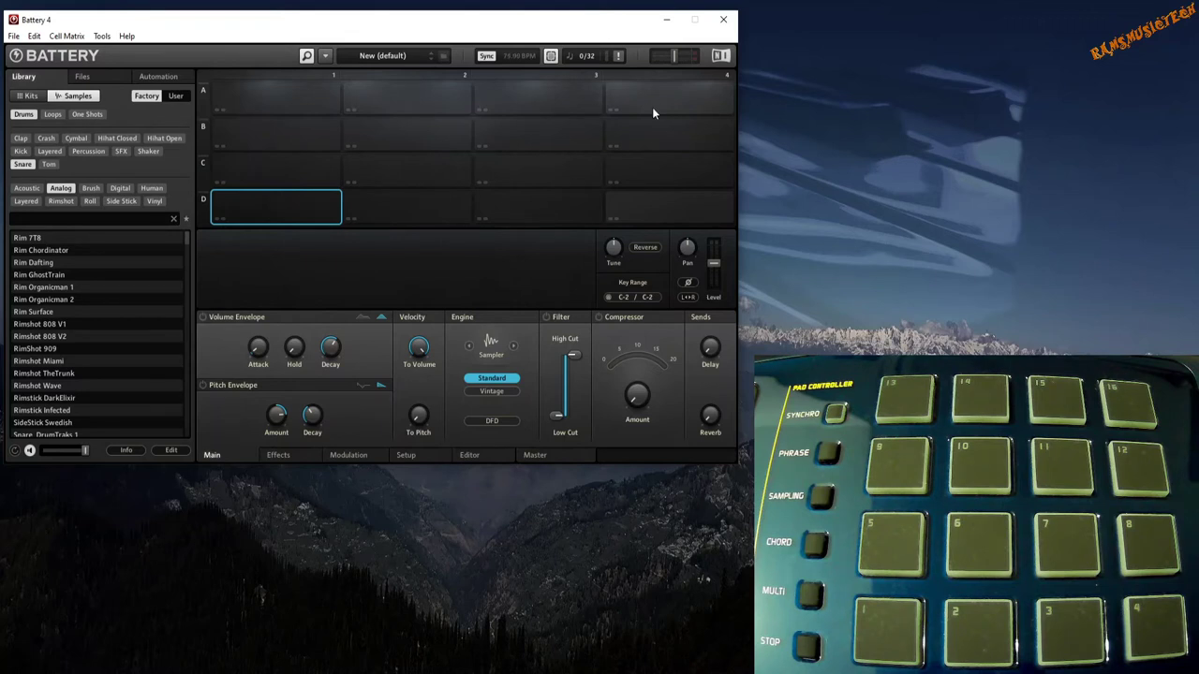
Step: Load the recent kit 'Casio MZ-X500 Pads layout.nbkt' from the File menu
click(325, 56)
mouse_move(344, 72)
mouse_move(435, 95)
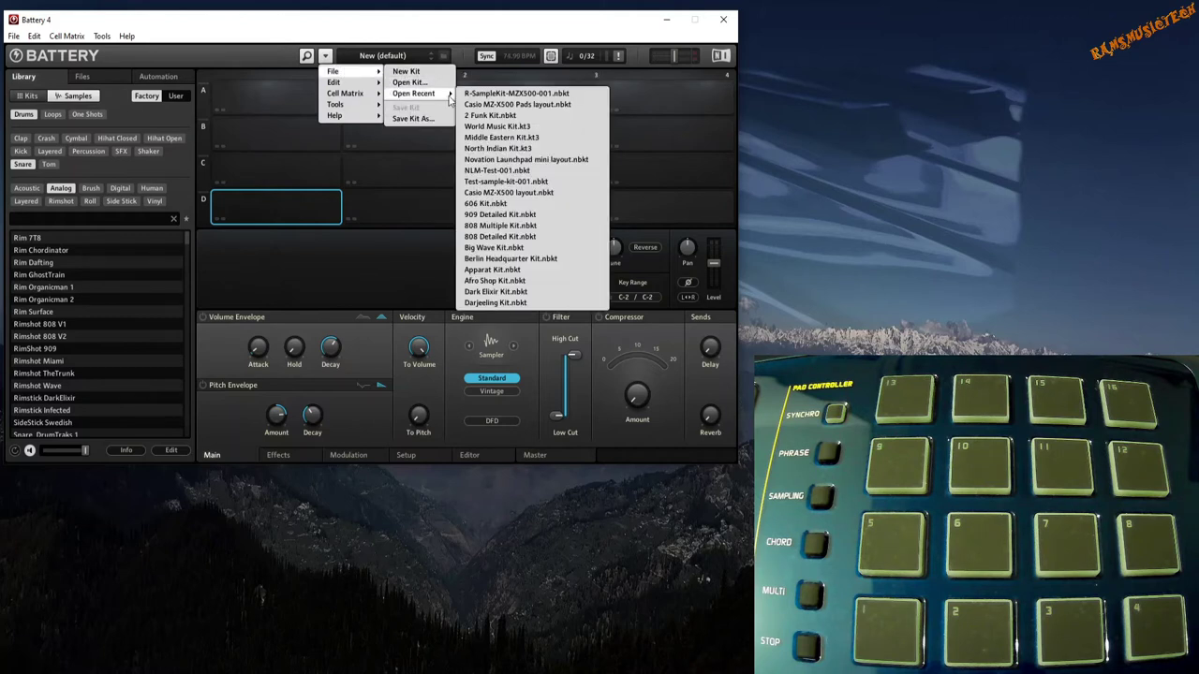
click(503, 105)
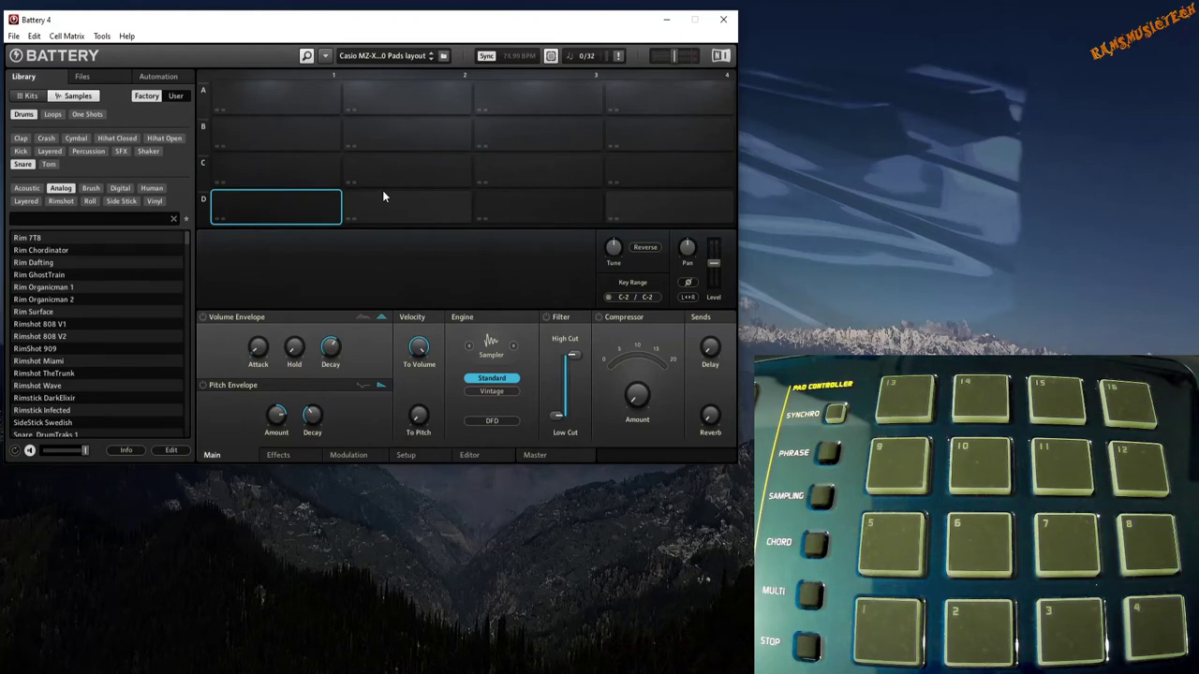
Step: Filter the sample library to Kick and load Kick 707 1 into D1, Kick 707X 1 into C1
click(29, 96)
click(72, 97)
click(20, 151)
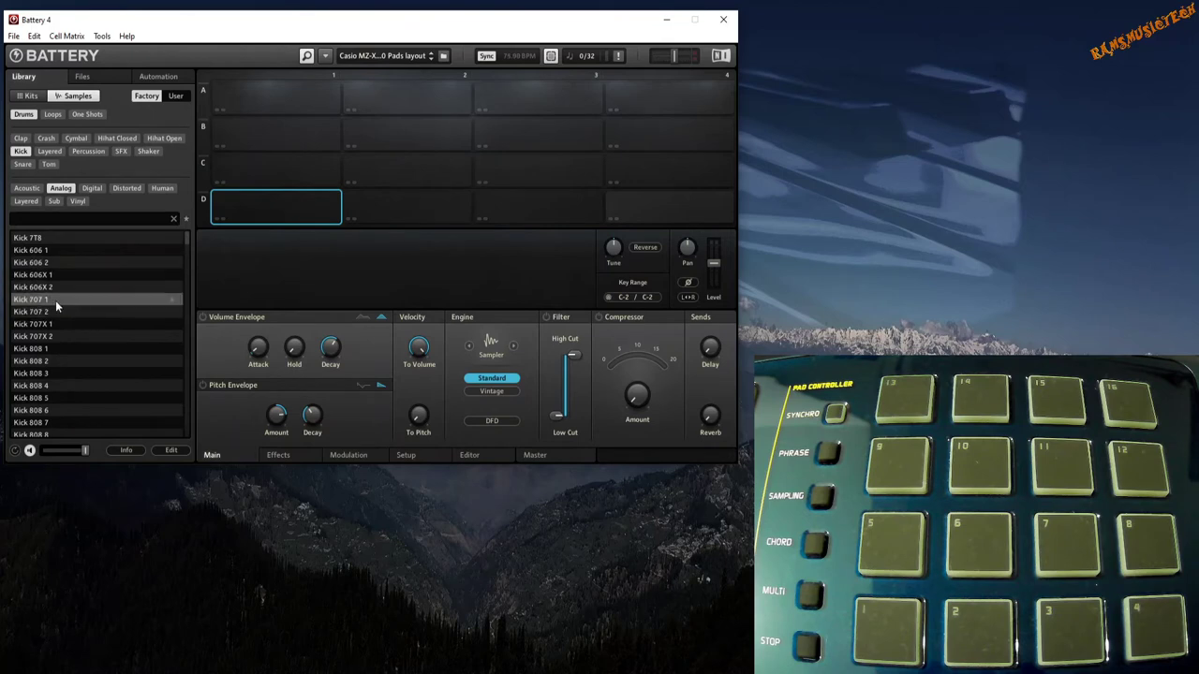
drag(53, 300, 245, 202)
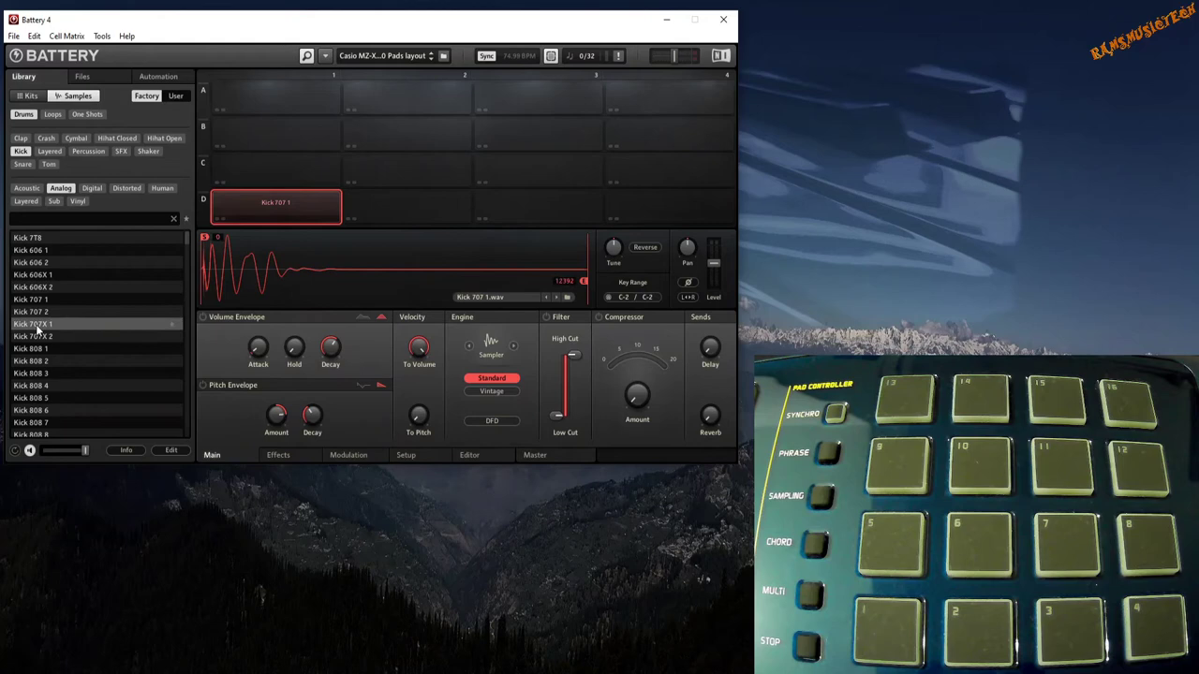
drag(52, 324, 274, 178)
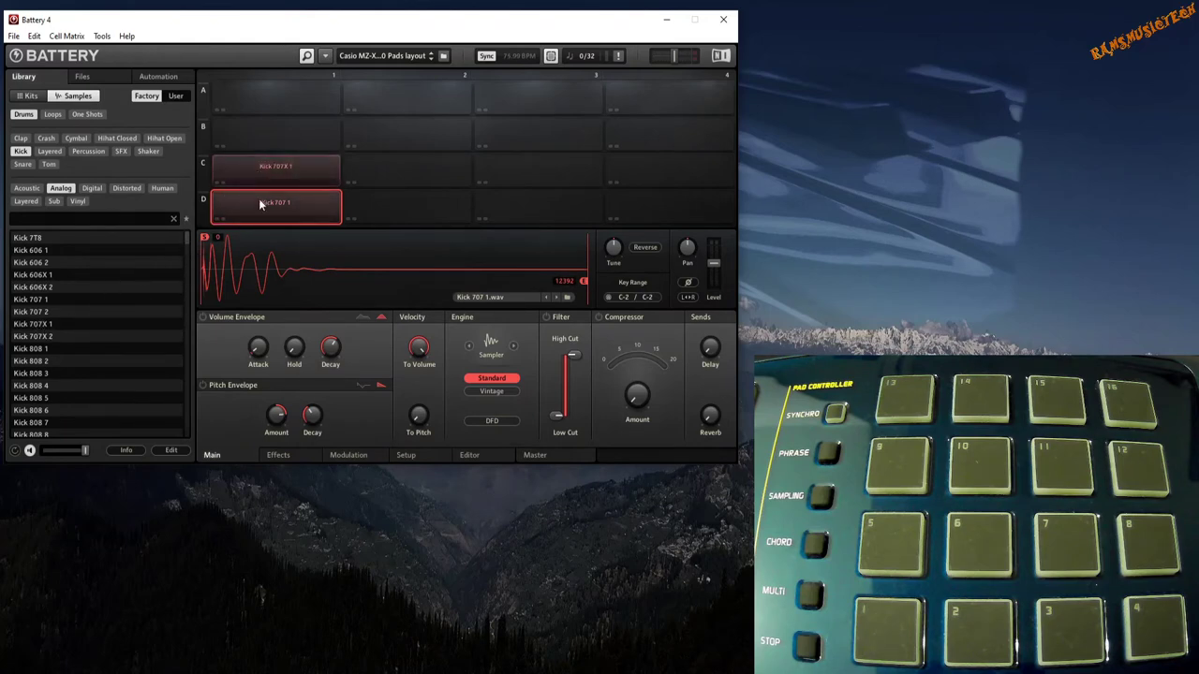
Step: Filter to Snare and load Snare 707 1 into D2 and Snare 707X 1 into C2
click(23, 165)
scroll(48, 336, down, 5)
drag(48, 336, 390, 198)
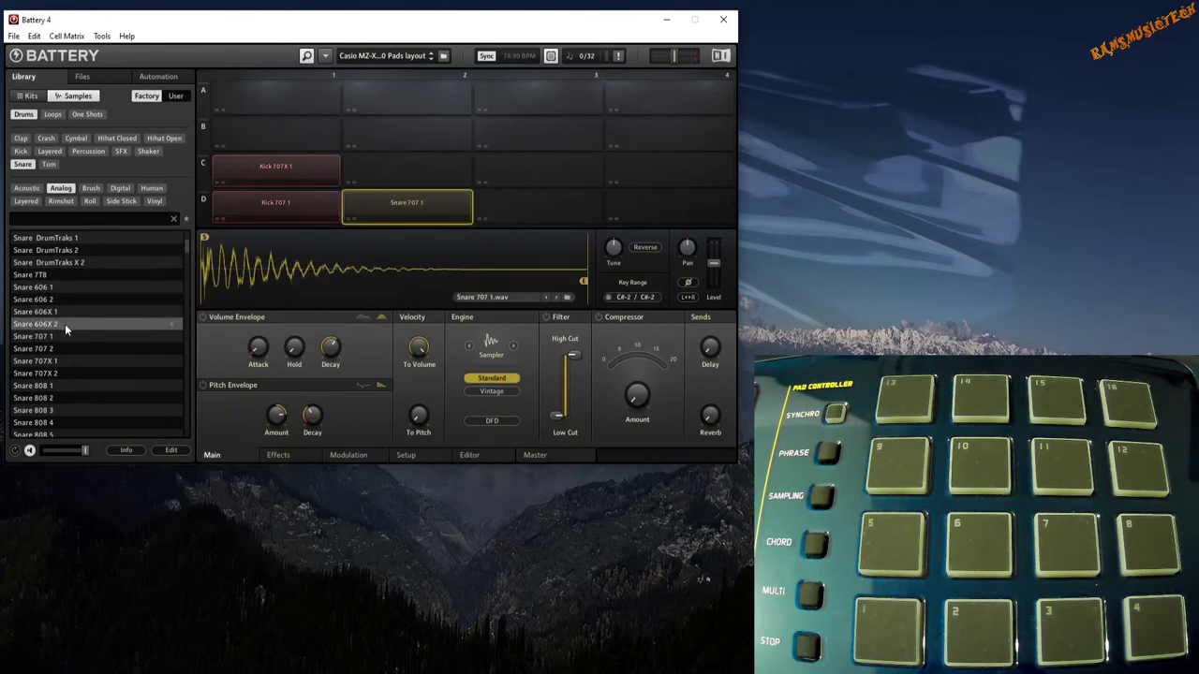
click(56, 362)
drag(56, 365, 390, 176)
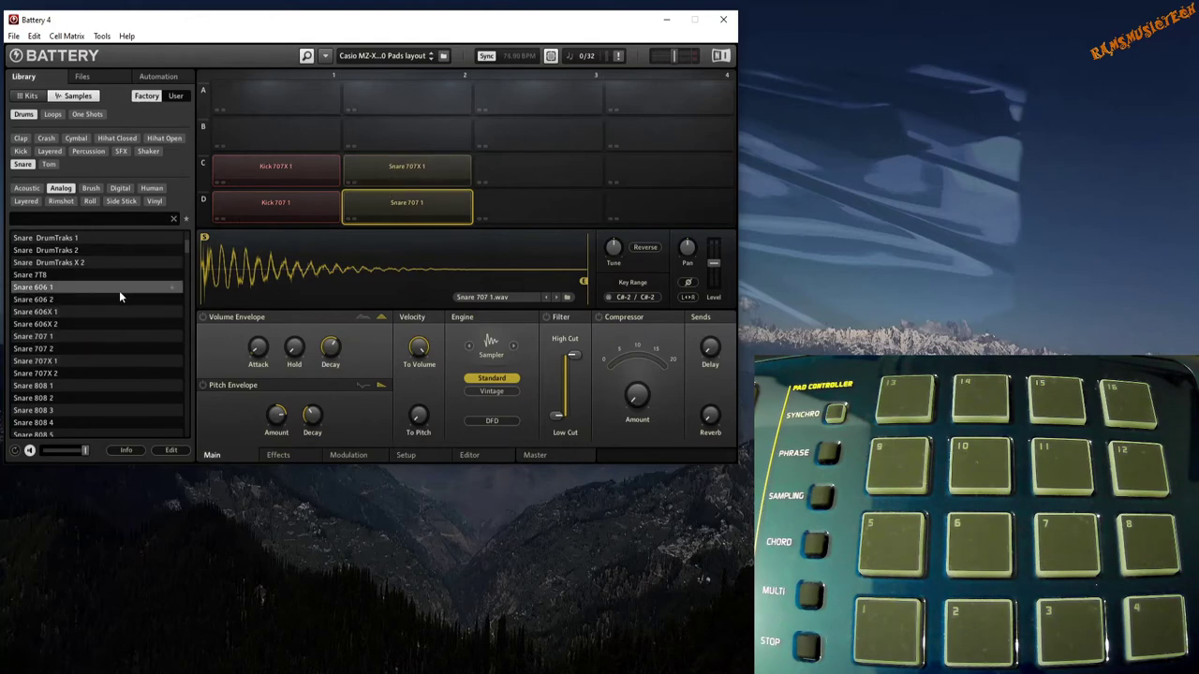
Step: Select cells D1, D2 and C2 to verify the loaded kick and snare samples
click(305, 207)
click(393, 204)
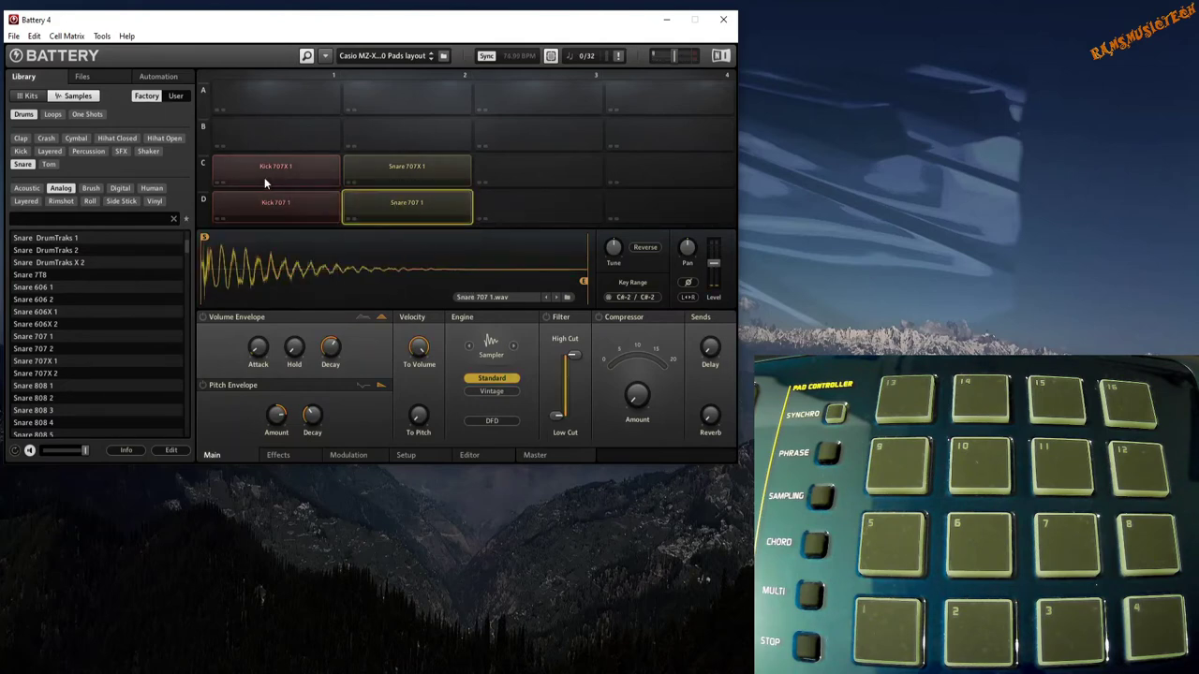
click(400, 176)
click(293, 214)
click(403, 206)
click(263, 207)
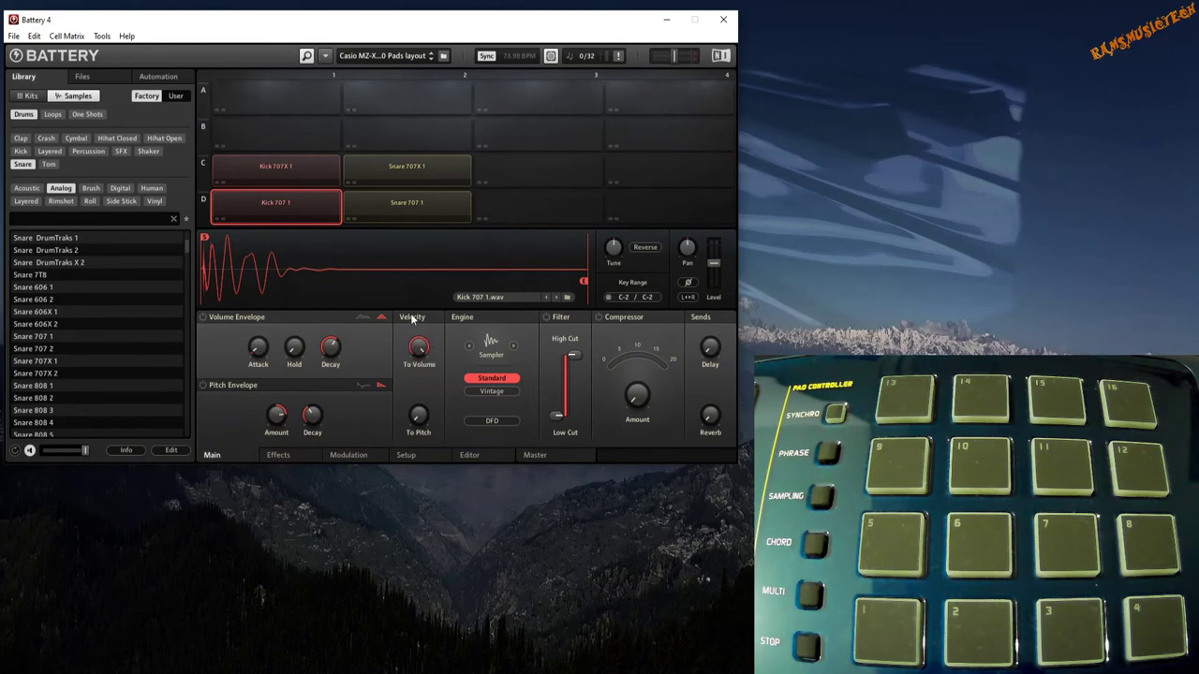
Step: Drag Snare 707 1's Velocity To Volume knob down to about 0%
mouse_move(421, 367)
click(409, 212)
click(293, 196)
click(298, 176)
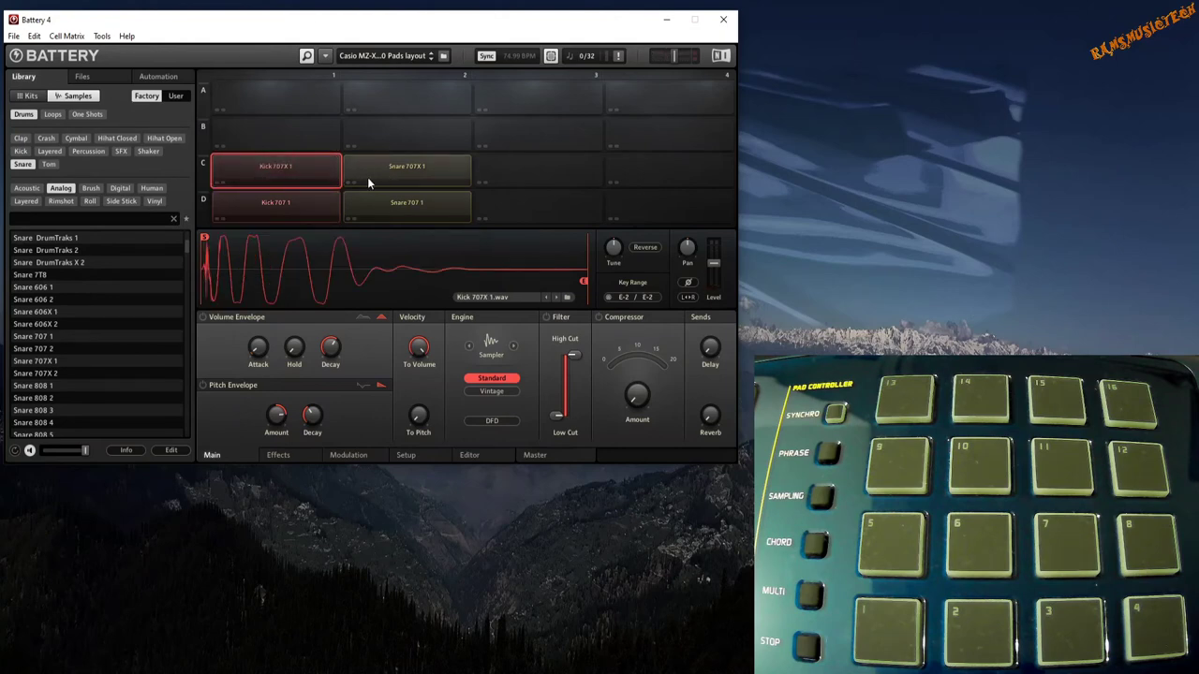
click(379, 197)
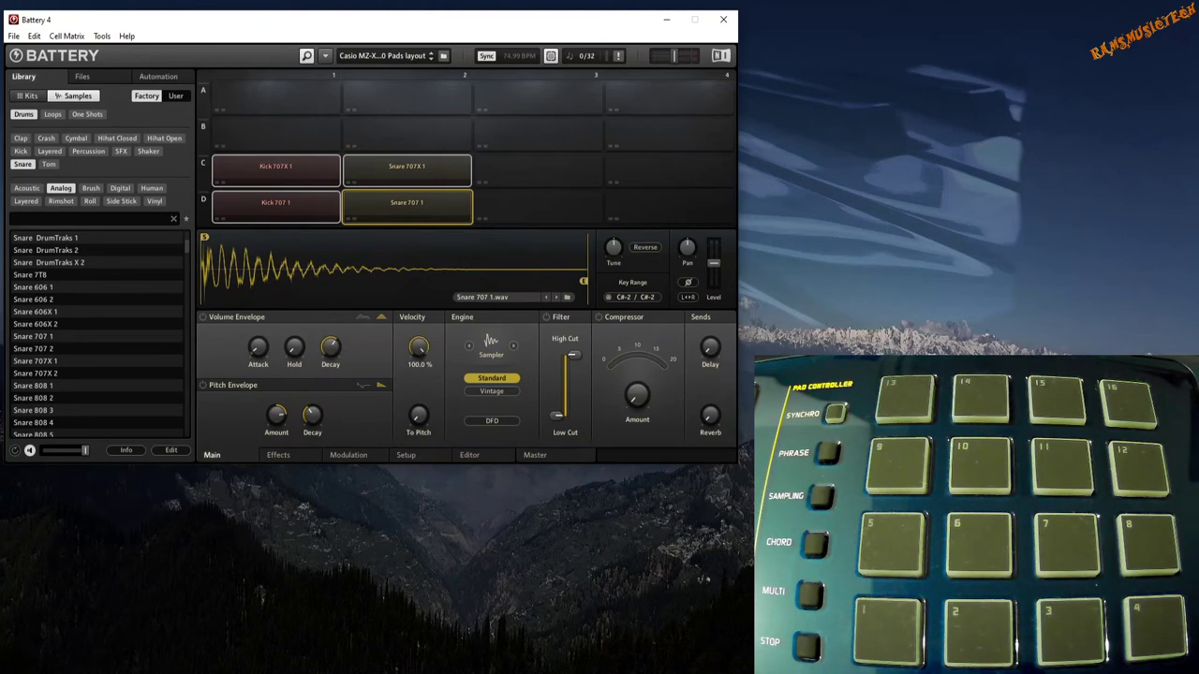
drag(419, 346, 419, 418)
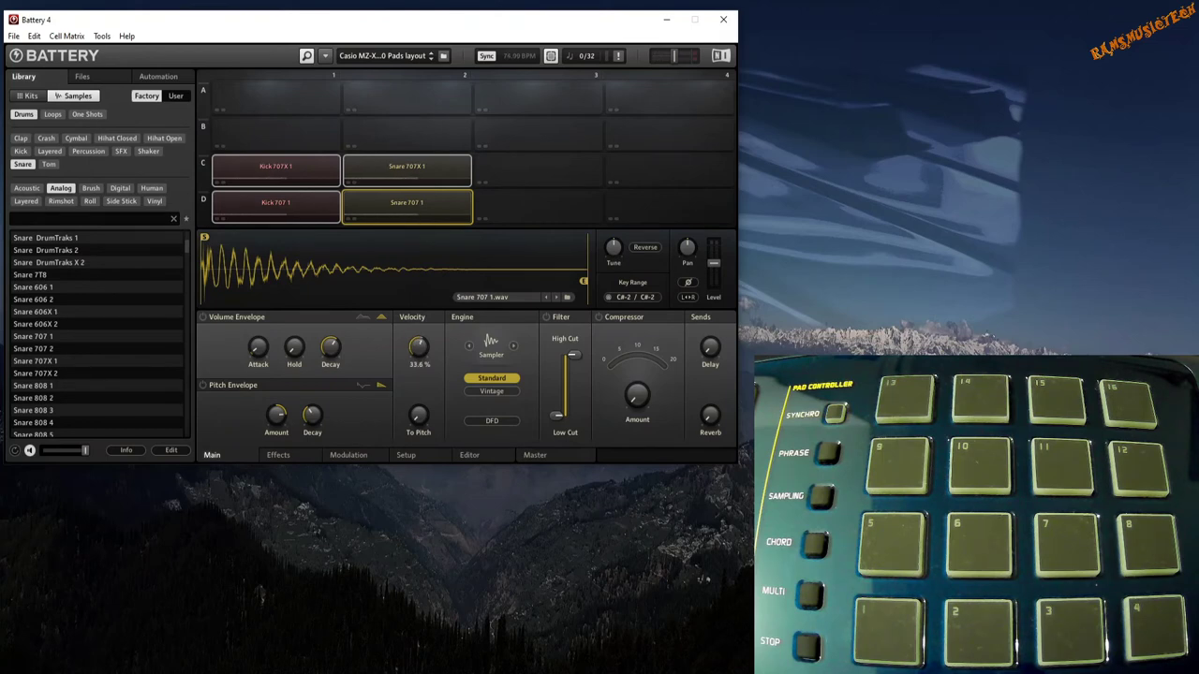
drag(419, 409, 419, 439)
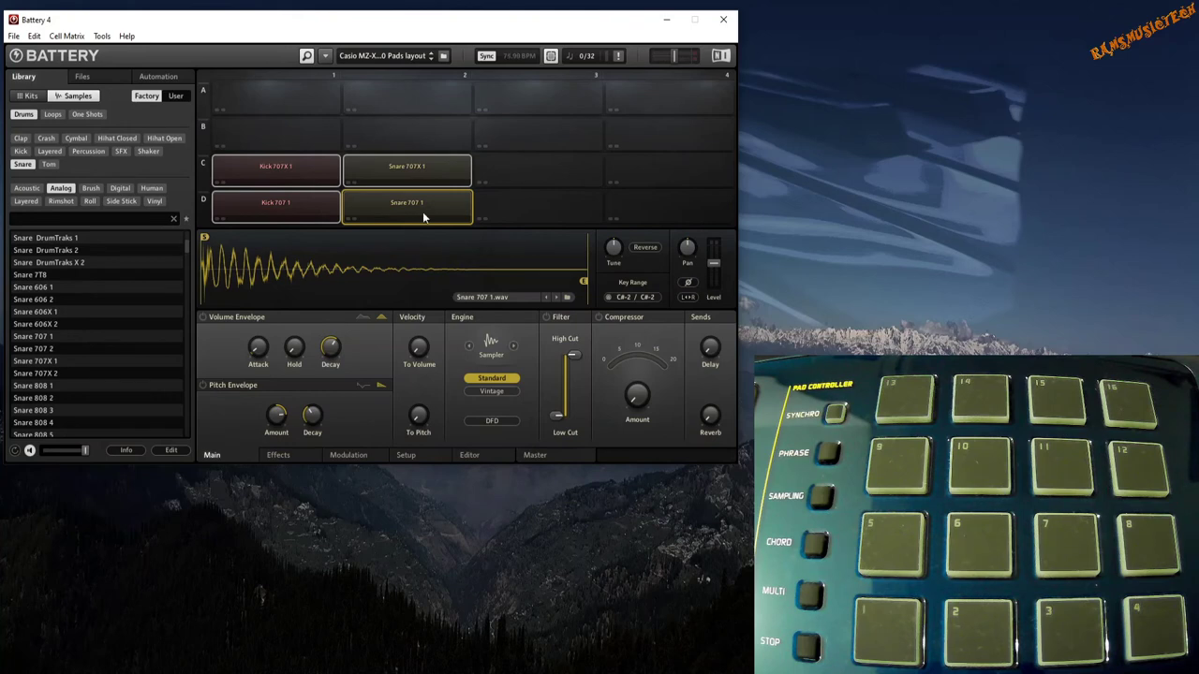
click(294, 140)
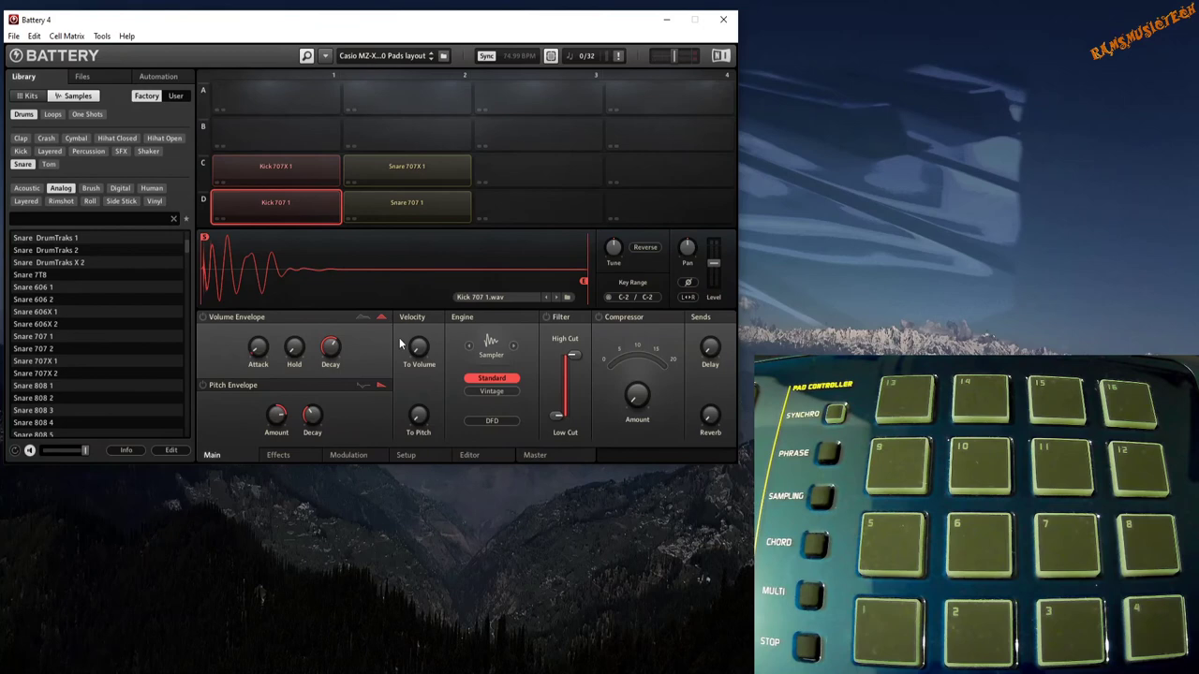
mouse_move(419, 348)
Step: Load the recent kit 'R-SampleKit-MZX500-001.nbkt' from the File menu
click(323, 56)
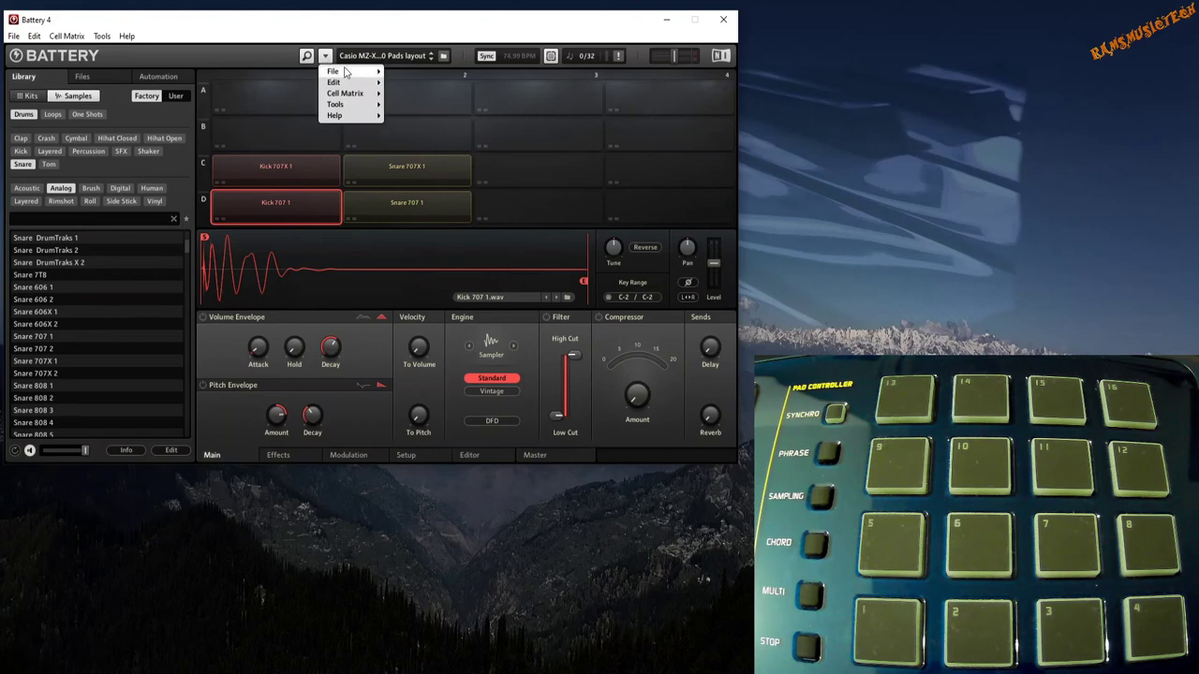
mouse_move(348, 72)
mouse_move(431, 96)
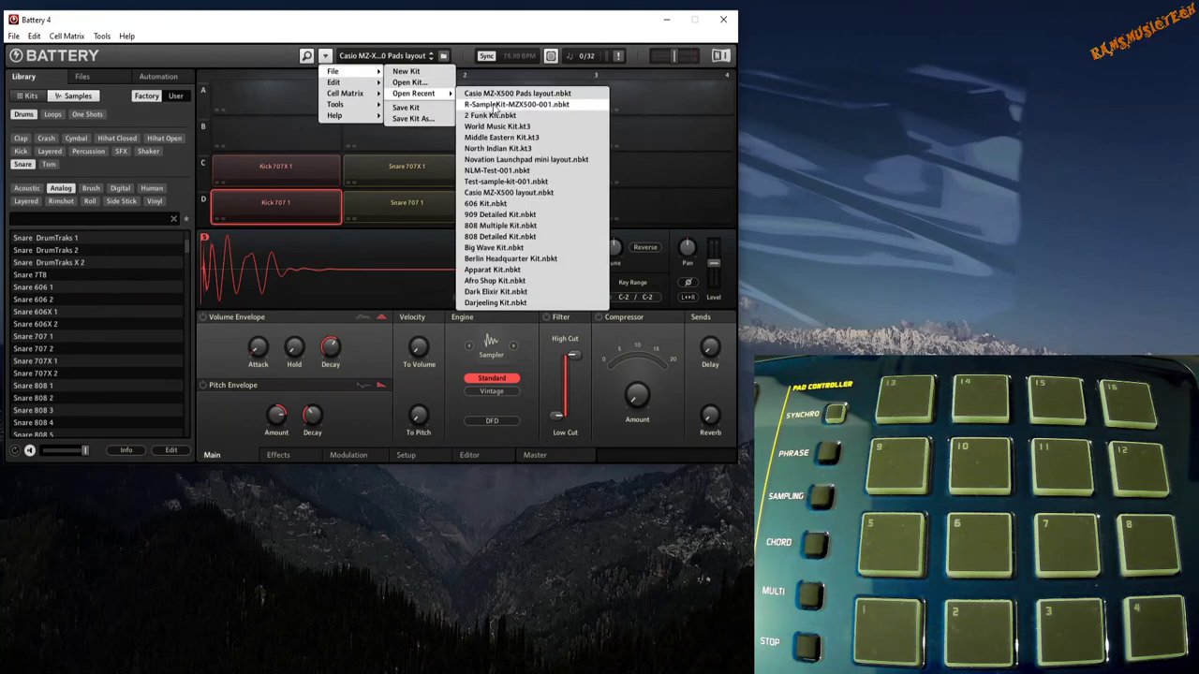
click(493, 104)
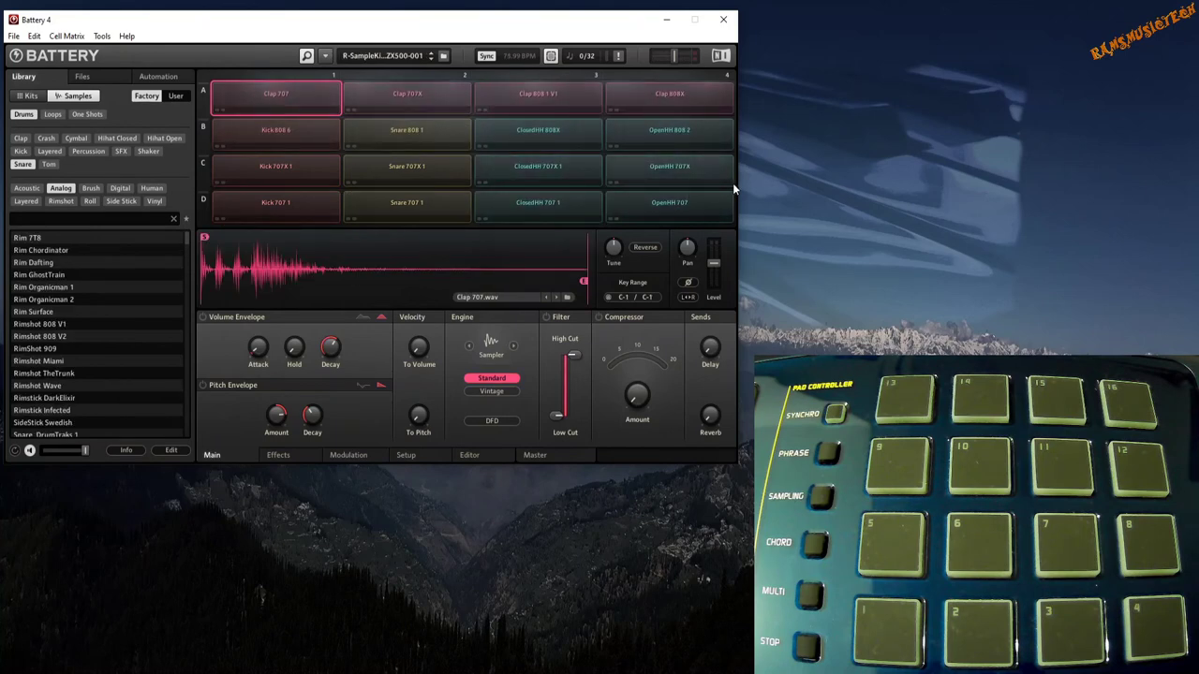